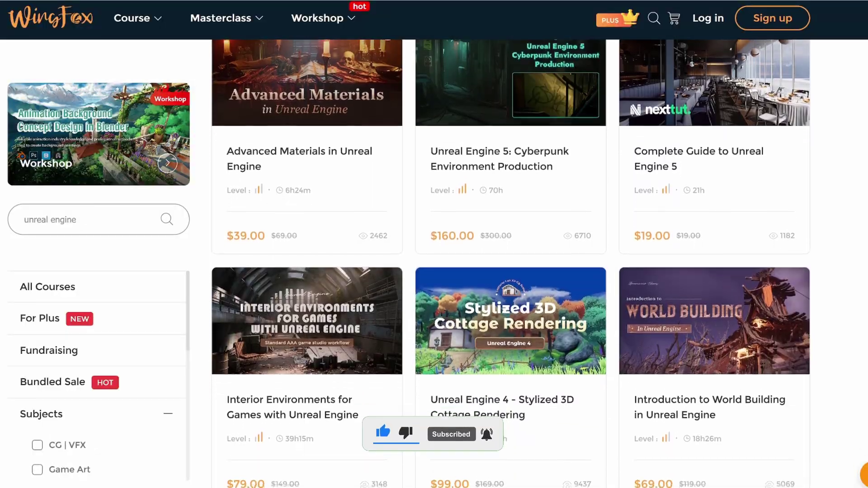
- Scroll further down WingFox's 'unreal engine' course results to see more courses
{"action": "scroll", "coordinate": [511, 253], "scroll_direction": "down", "scroll_amount": 5}
{"action": "scroll", "coordinate": [511, 262], "scroll_direction": "down", "scroll_amount": 8}
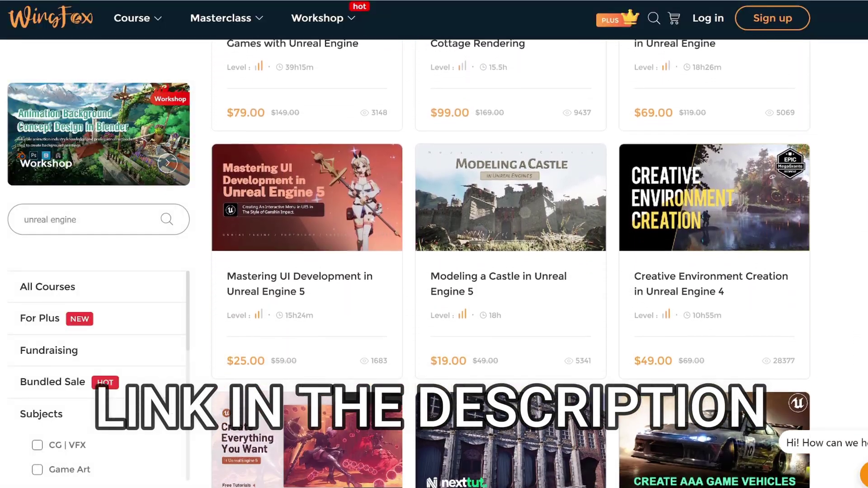
{"action": "scroll", "coordinate": [511, 262], "scroll_direction": "down", "scroll_amount": 3}
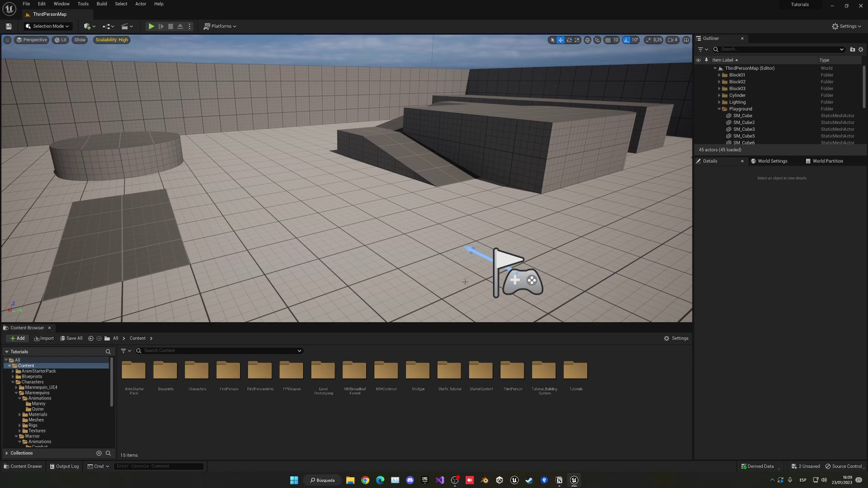
- Browse Characters > Warrior > Animations > Combat and open Sword_Combat_Combo
{"action": "double_click", "coordinate": [198, 381]}
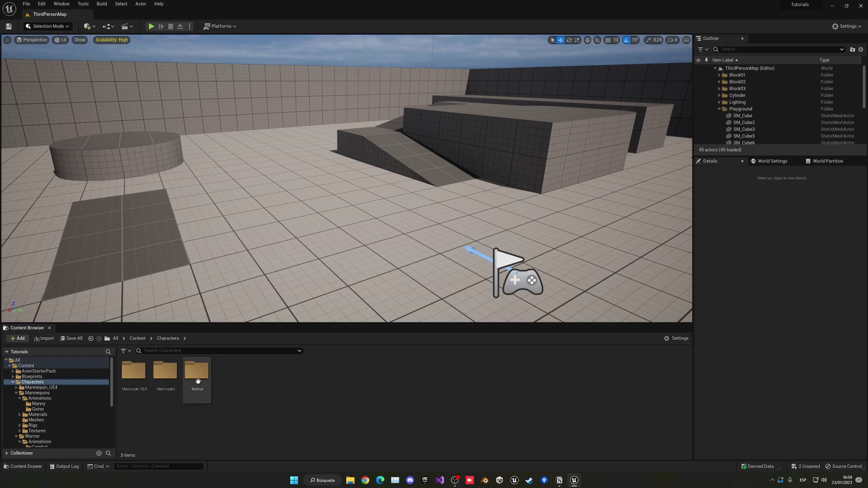
{"action": "double_click", "coordinate": [198, 379]}
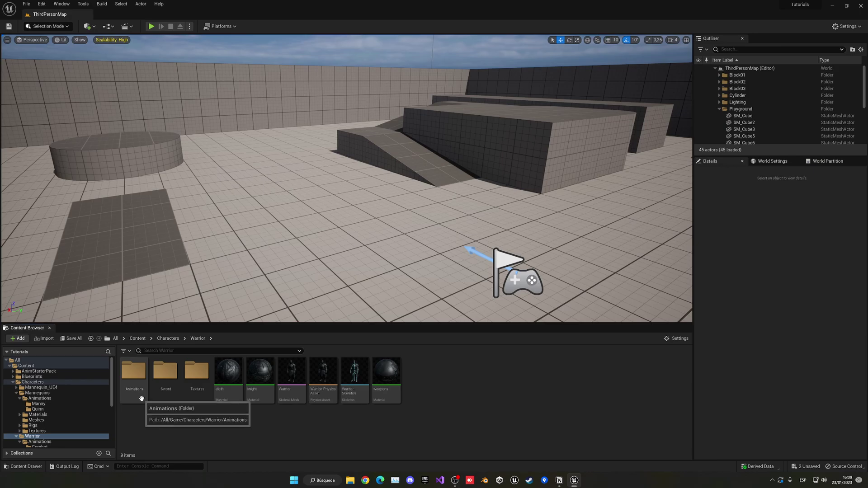
{"action": "double_click", "coordinate": [134, 376]}
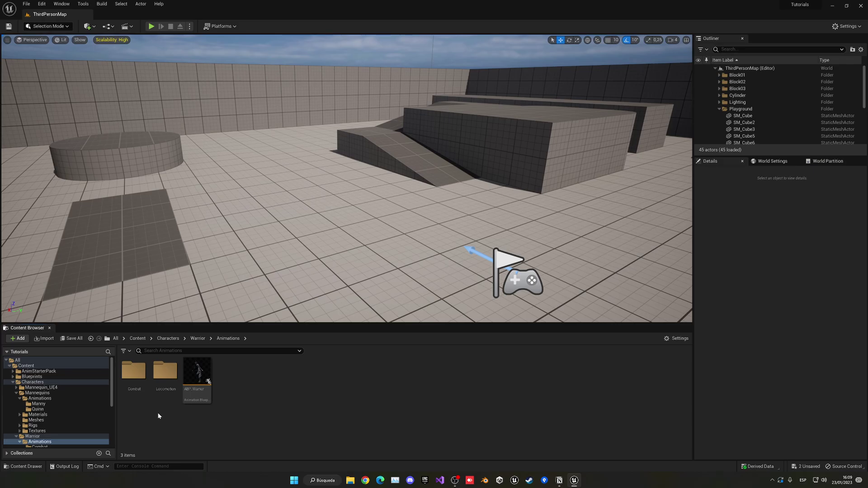
{"action": "double_click", "coordinate": [137, 396]}
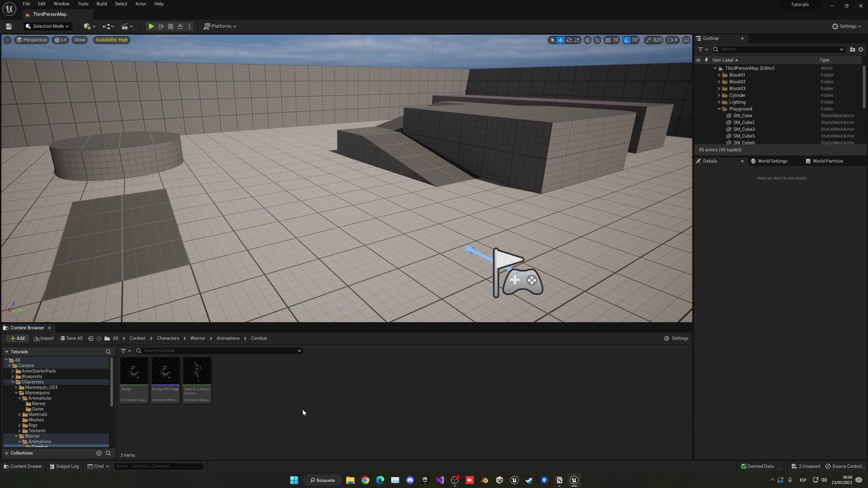
{"action": "double_click", "coordinate": [197, 380]}
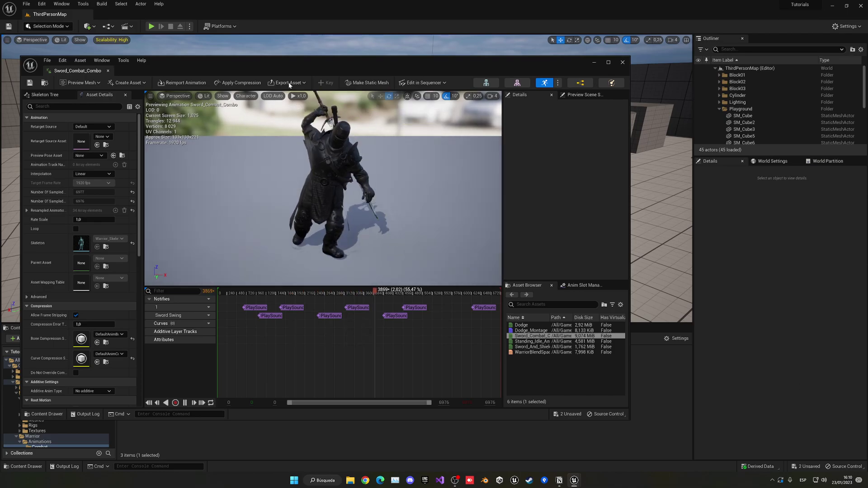
- Dock the Sword_Combat_Combo editor beside ThirdPersonMap, reimport the animation and play its preview
{"action": "left_click_drag", "start_coordinate": [315, 72], "coordinate": [377, 50]}
{"action": "left_click_drag", "start_coordinate": [138, 49], "coordinate": [136, 14]}
{"action": "left_click", "coordinate": [162, 27]}
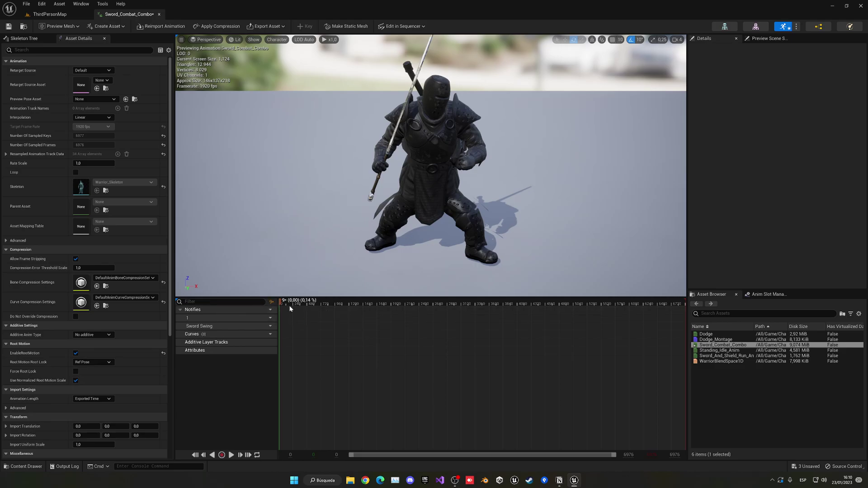
{"action": "left_click", "coordinate": [231, 457]}
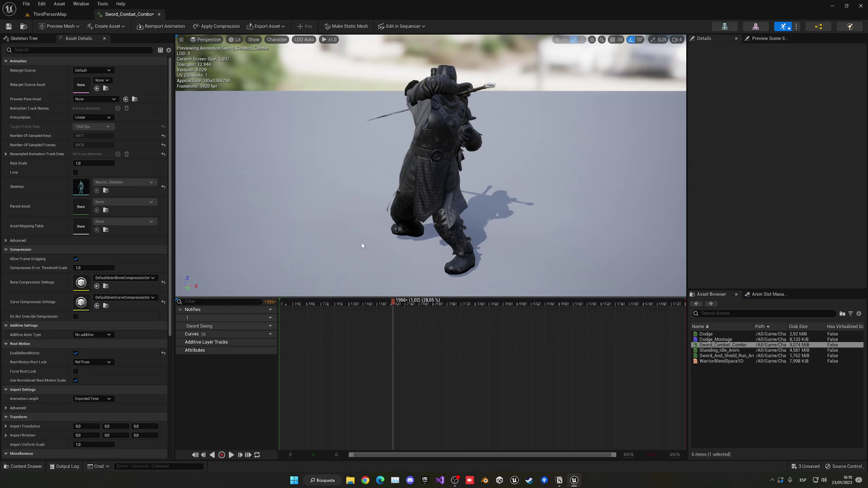
- Turn off EnableRootMotion and replay the combo preview from near the start
{"action": "scroll", "coordinate": [97, 323], "scroll_direction": "down", "scroll_amount": 3}
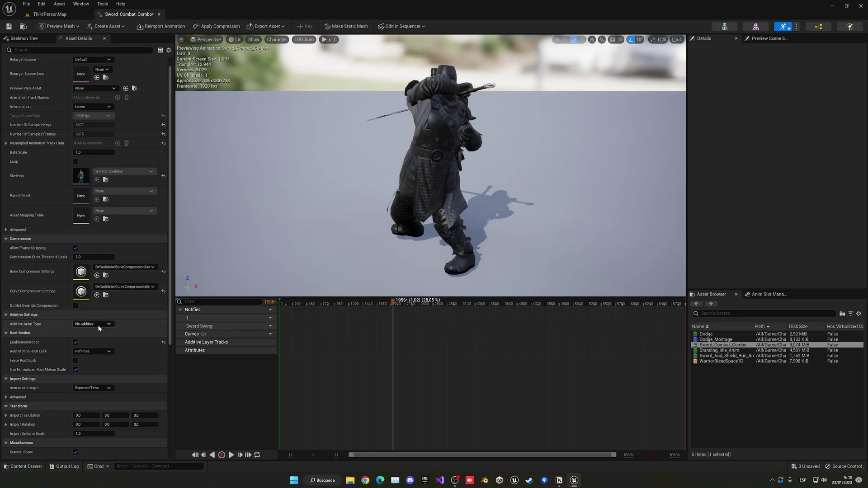
{"action": "scroll", "coordinate": [96, 323], "scroll_direction": "down", "scroll_amount": 2}
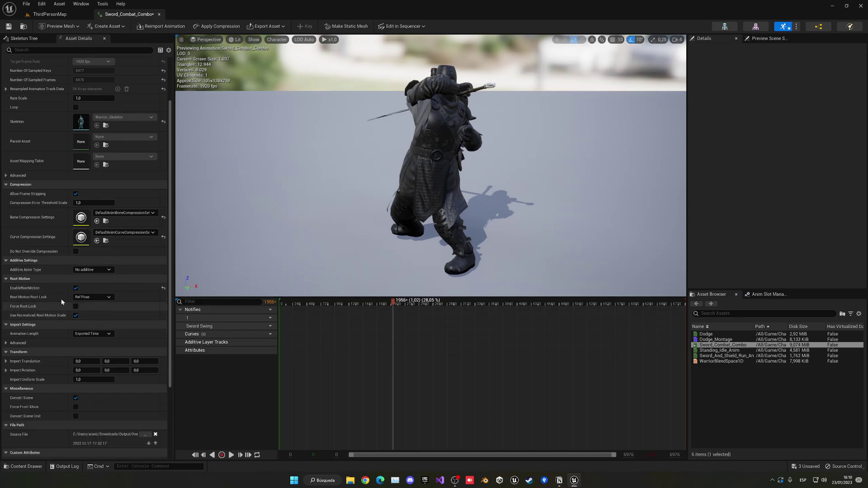
{"action": "left_click", "coordinate": [75, 289]}
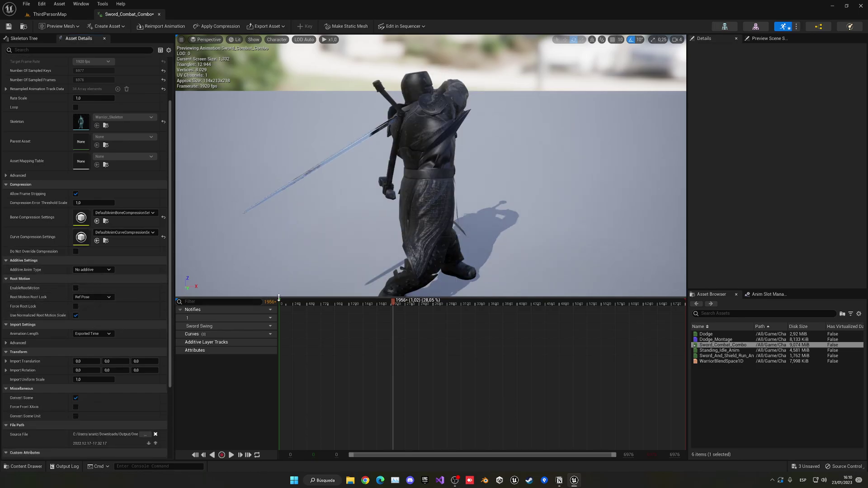
{"action": "left_click", "coordinate": [292, 304]}
{"action": "left_click_drag", "start_coordinate": [389, 171], "coordinate": [388, 171]}
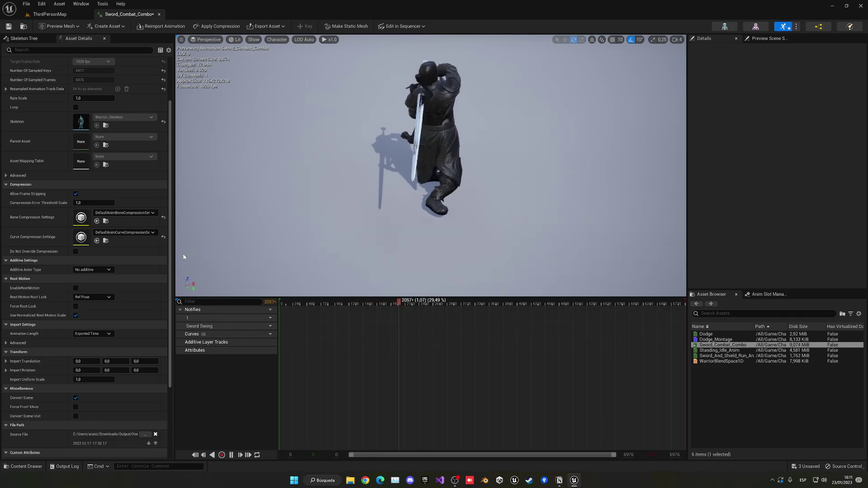
- Re-enable root motion, save Sword_Combat_Combo, and return to ThirdPersonMap
{"action": "left_click", "coordinate": [76, 288]}
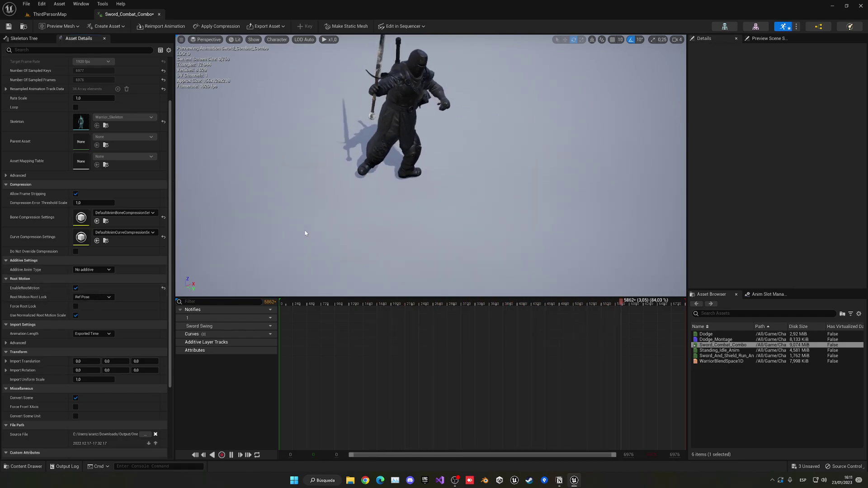
{"action": "left_click", "coordinate": [9, 26]}
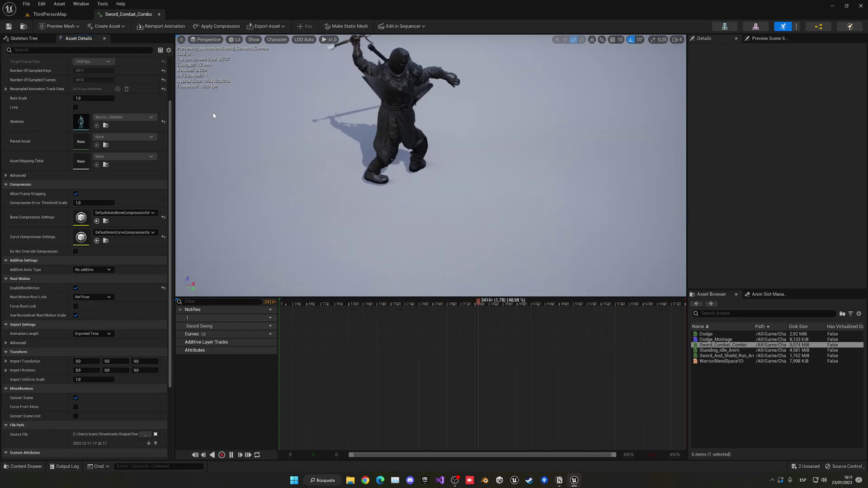
{"action": "left_click", "coordinate": [50, 14]}
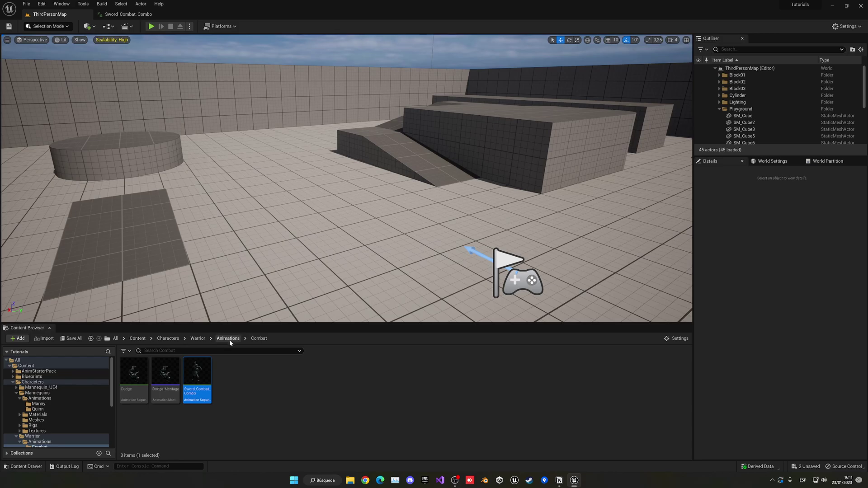
- Open the ABP_Warrior animation blueprint and inspect the DefaultSlot node in its AnimGraph
{"action": "left_click", "coordinate": [229, 339]}
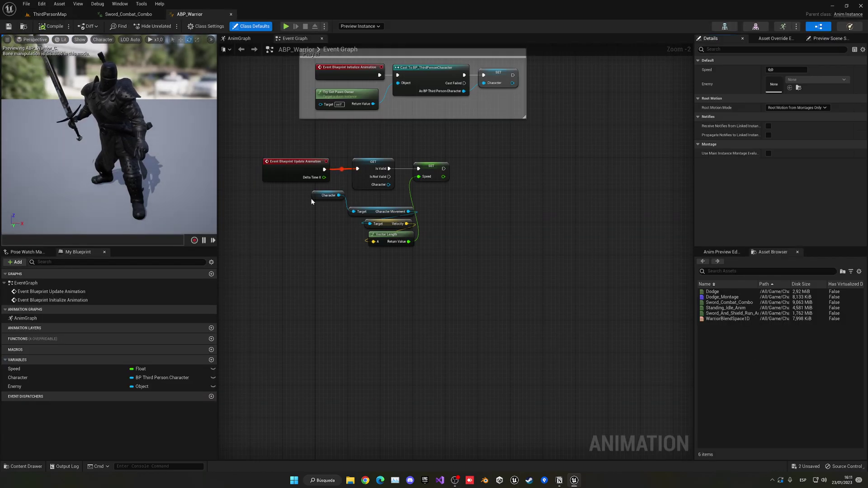
{"action": "left_click", "coordinate": [239, 38]}
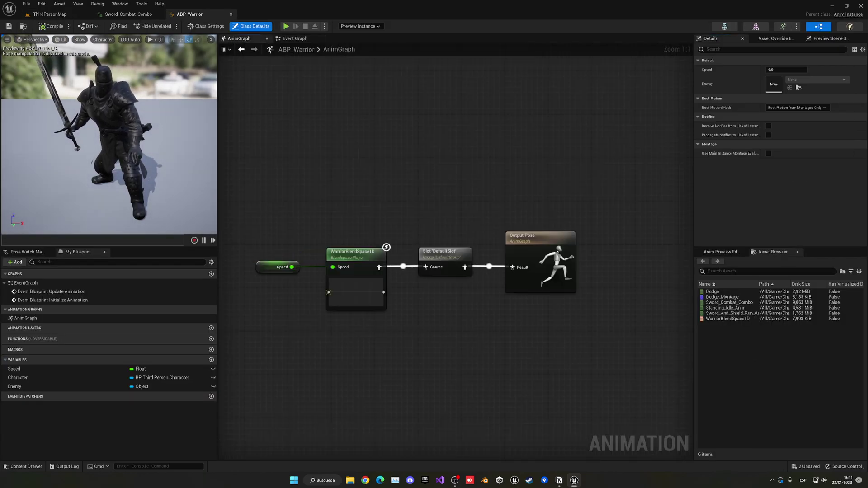
{"action": "right_click_drag", "start_coordinate": [446, 230], "coordinate": [500, 195]}
{"action": "left_click", "coordinate": [498, 226]}
{"action": "left_click", "coordinate": [525, 297]}
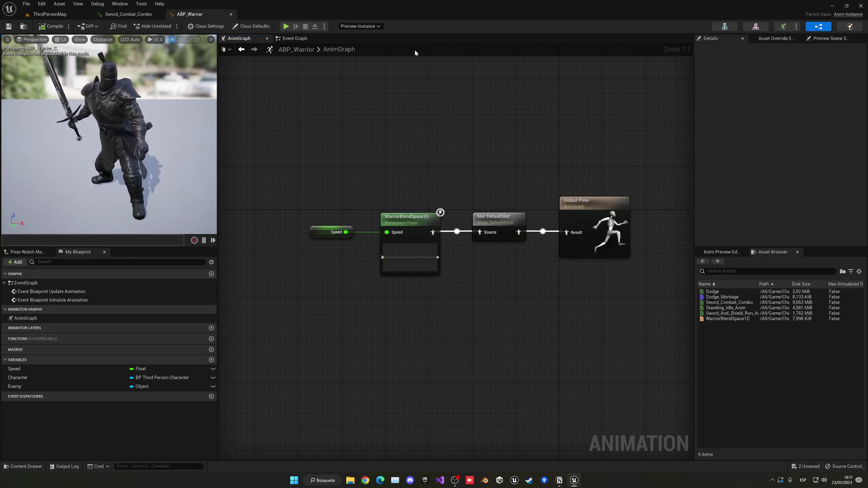
- Add a DefaultSlot node off WarriorBlendSpace1D's pose, delete the duplicate, and close ABP_Warrior
{"action": "right_click_drag", "start_coordinate": [516, 146], "coordinate": [449, 136]}
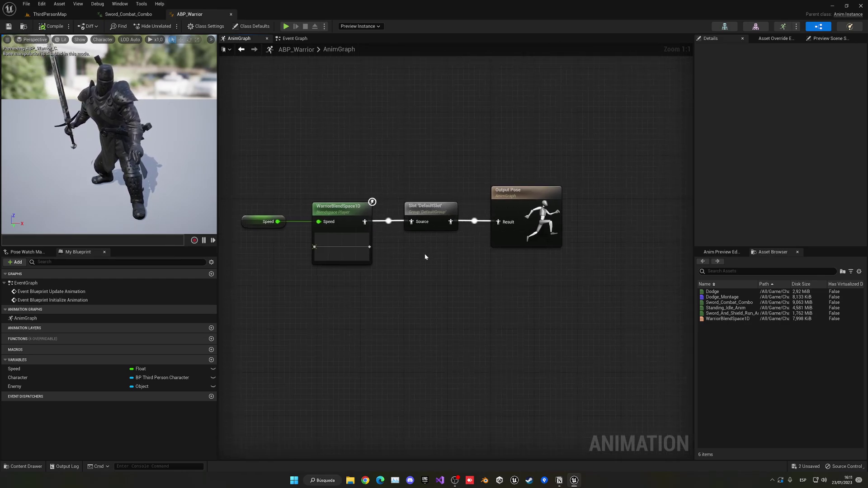
{"action": "left_click_drag", "start_coordinate": [369, 225], "coordinate": [413, 276]}
{"action": "type", "text": "defau"}
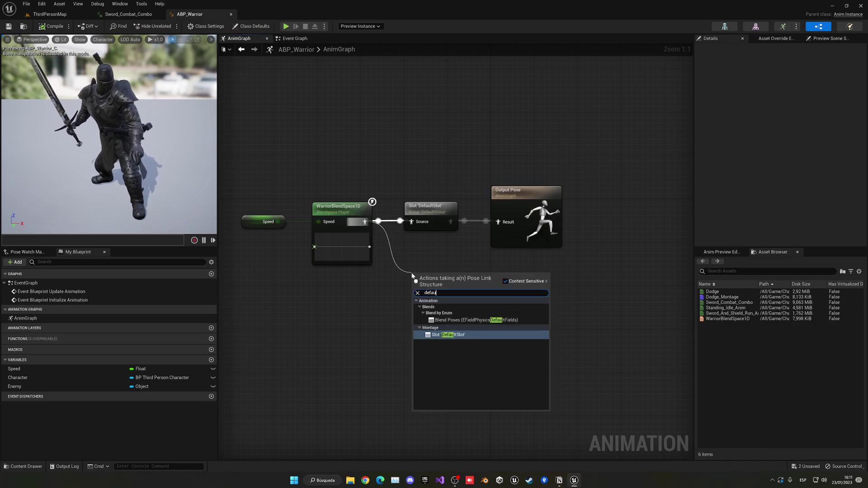
{"action": "key", "text": "Return"}
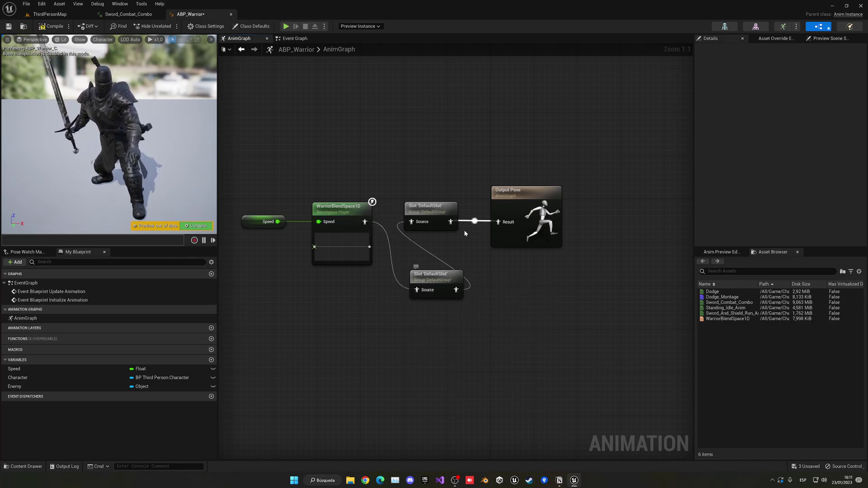
{"action": "left_click", "coordinate": [432, 277]}
{"action": "key", "text": "Delete"}
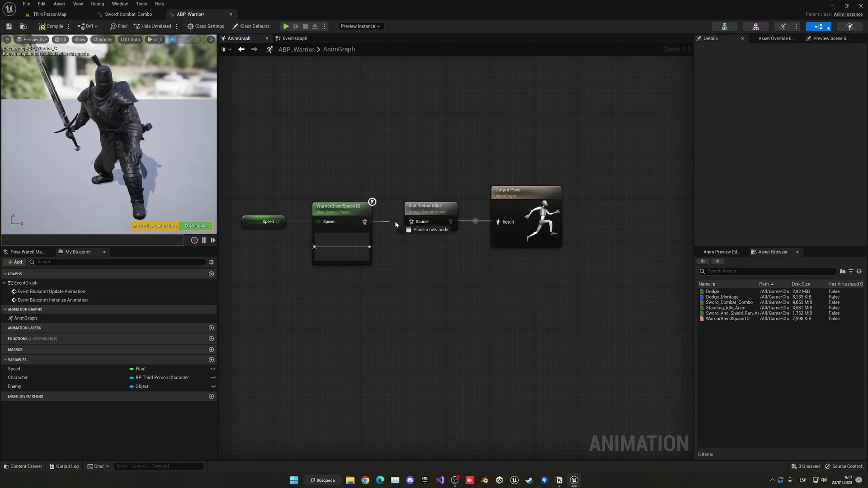
{"action": "left_click", "coordinate": [496, 210]}
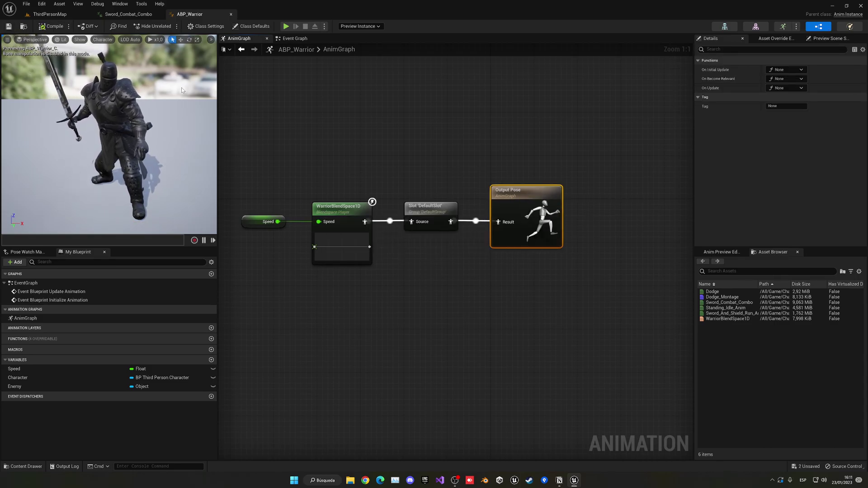
{"action": "middle_click", "coordinate": [199, 14]}
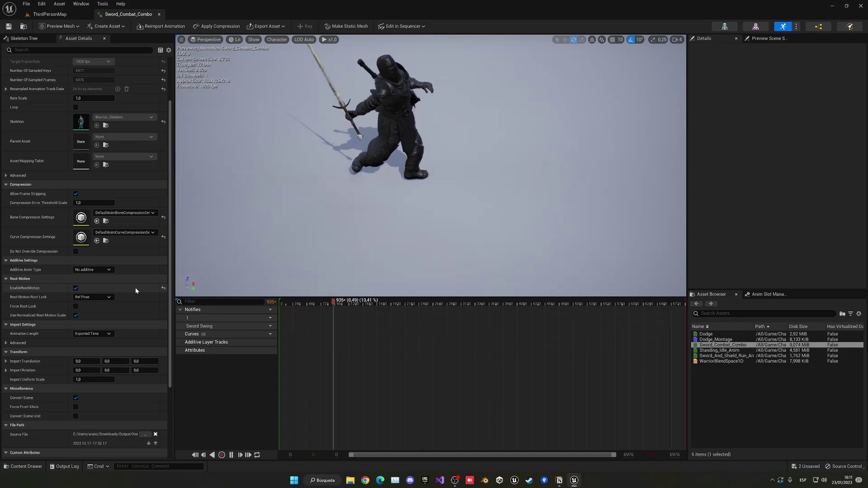
- Orbit the Sword_Combat_Combo preview, switch to an outdoor backdrop, and close the editor
{"action": "mouse_move", "coordinate": [412, 152]}
{"action": "left_mouse_down"}
{"action": "mouse_move", "coordinate": [412, 131]}
{"action": "mouse_move", "coordinate": [412, 168]}
{"action": "mouse_move", "coordinate": [412, 151]}
{"action": "left_mouse_up"}
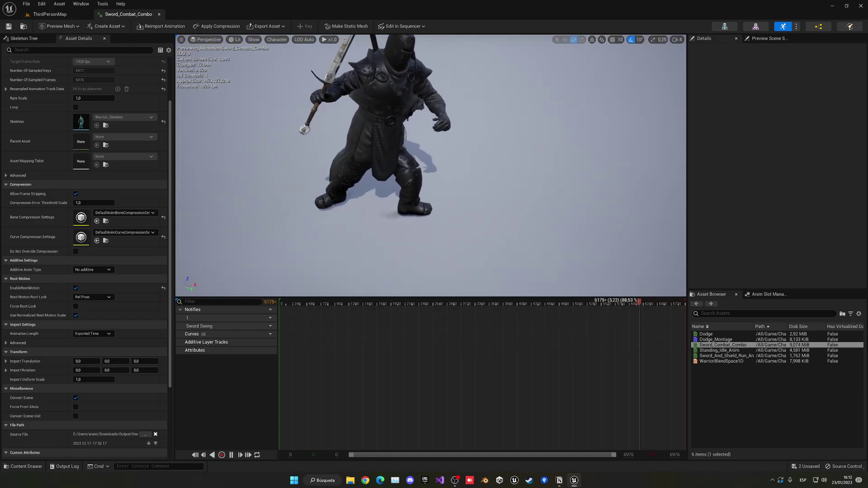
{"action": "key", "text": "i"}
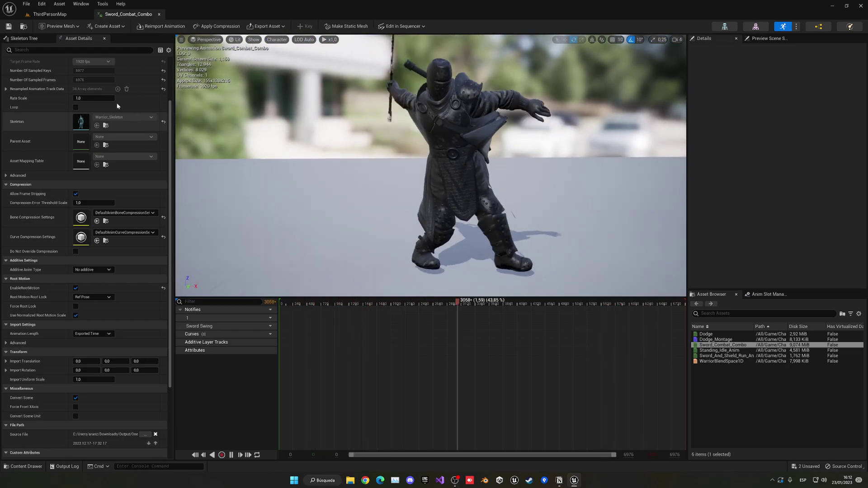
{"action": "left_click", "coordinate": [159, 14]}
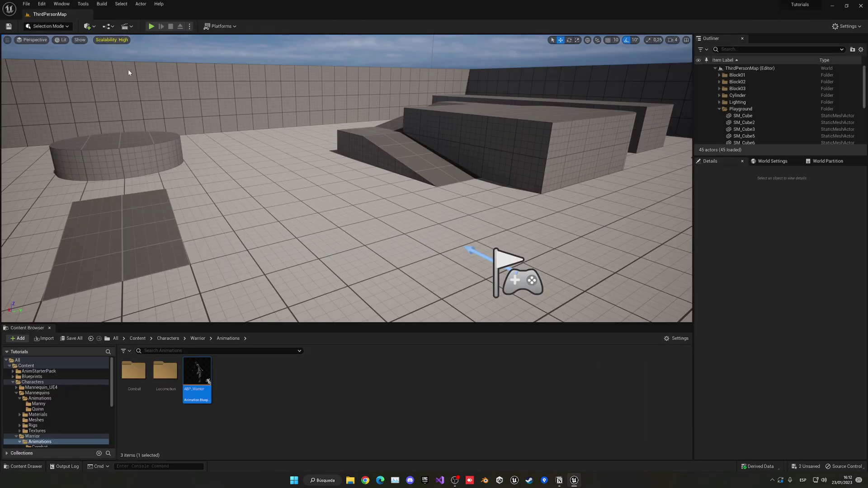
- Create an AnimMontage from Sword_Combat_Combo inside the Combat folder
{"action": "double_click", "coordinate": [147, 390]}
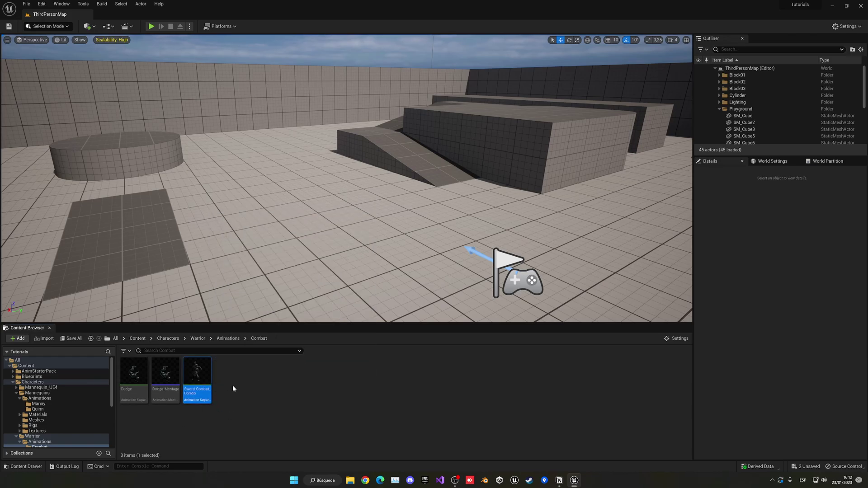
{"action": "right_click", "coordinate": [201, 380]}
{"action": "mouse_move", "coordinate": [239, 133]}
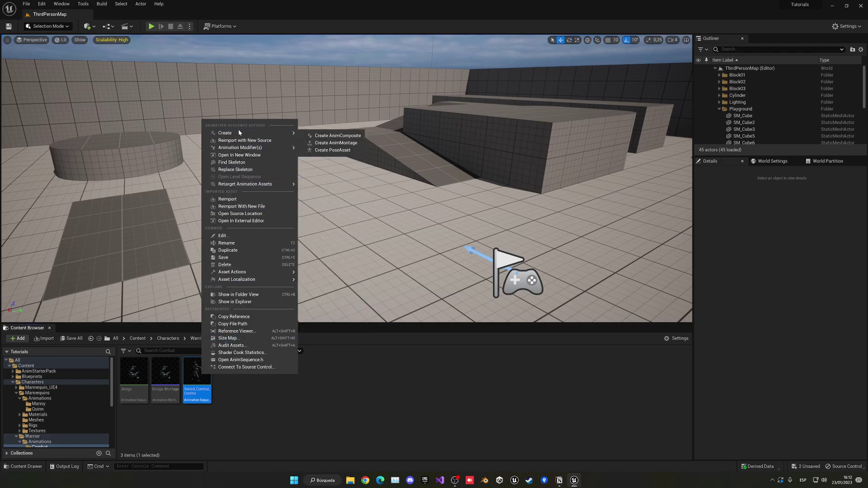
{"action": "left_click", "coordinate": [335, 143]}
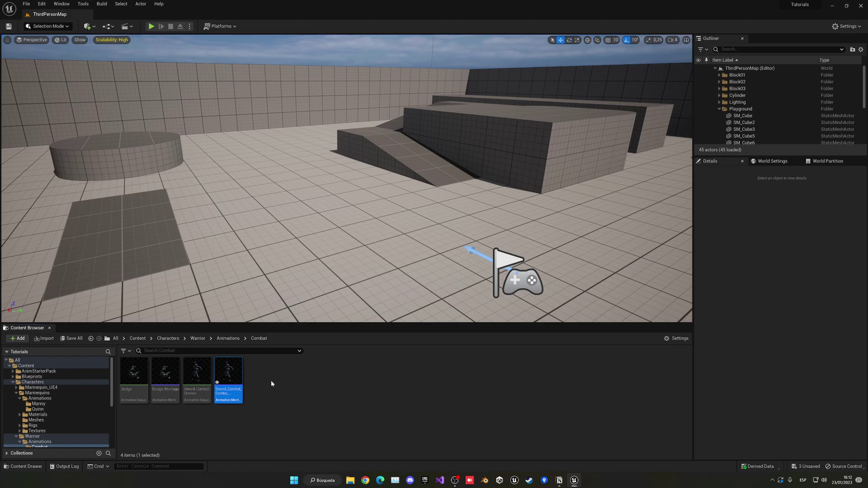
- Open Sword_Combat_Combo_Montage docked in the main window and scrub to the first swing's end
{"action": "double_click", "coordinate": [228, 378]}
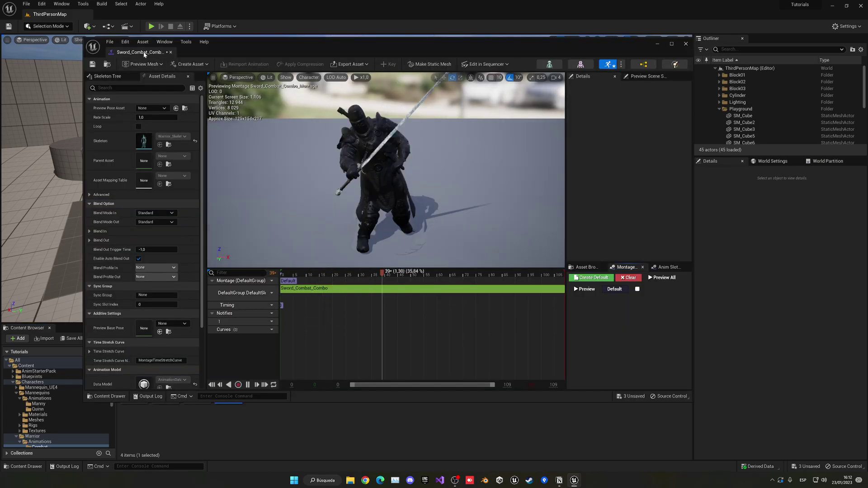
{"action": "left_click_drag", "start_coordinate": [144, 54], "coordinate": [137, 18]}
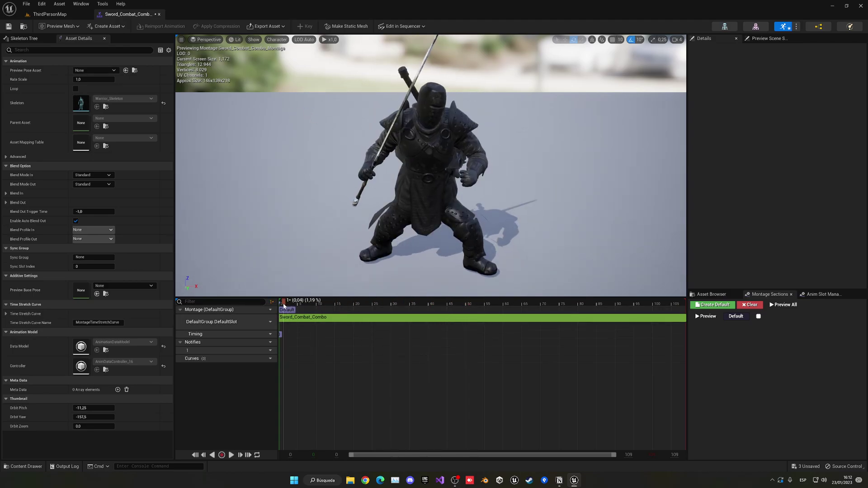
{"action": "left_click_drag", "start_coordinate": [307, 306], "coordinate": [314, 305]}
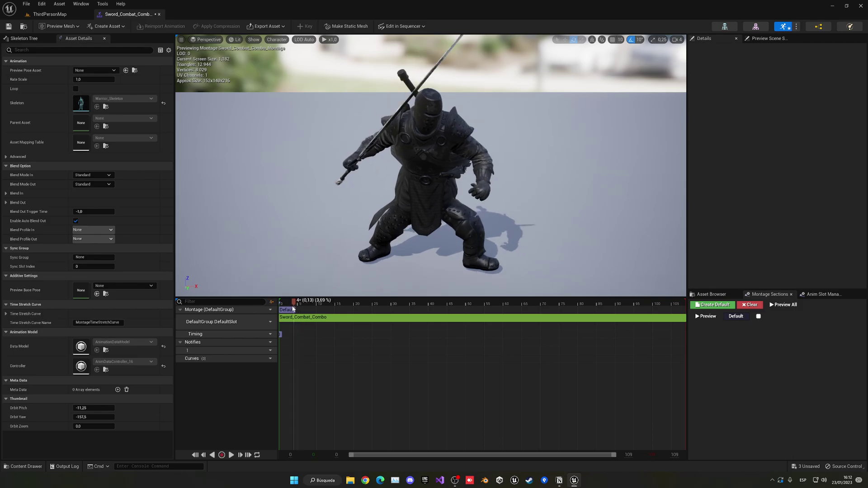
{"action": "left_click_drag", "start_coordinate": [307, 309], "coordinate": [358, 310]}
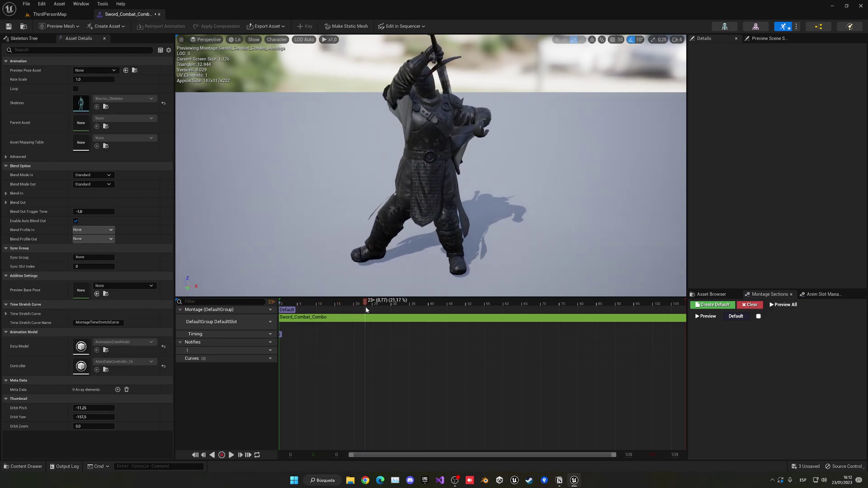
{"action": "left_click_drag", "start_coordinate": [366, 309], "coordinate": [368, 310]}
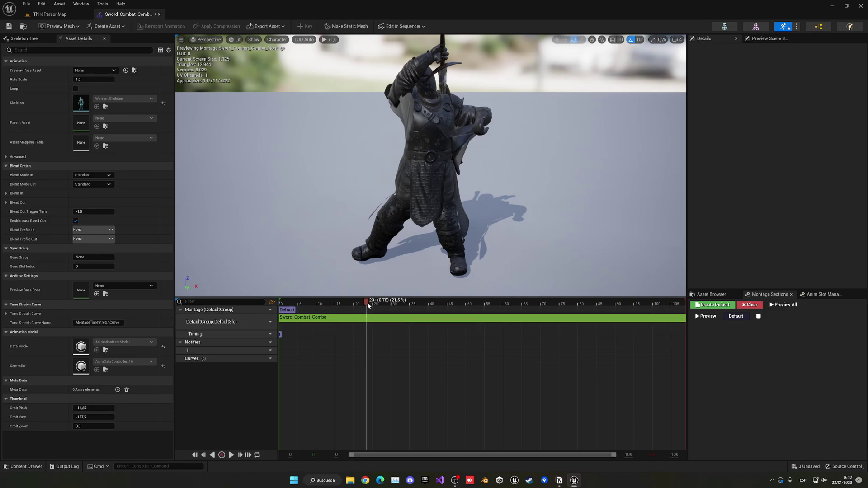
- Add a Montage Notify at frame 23 and check the pose around it
{"action": "right_click", "coordinate": [366, 352]}
{"action": "mouse_move", "coordinate": [401, 364]}
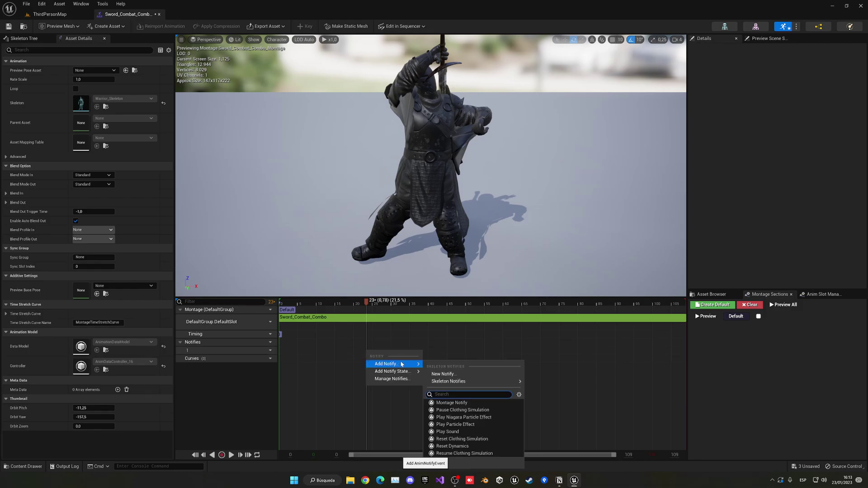
{"action": "left_click", "coordinate": [461, 403]}
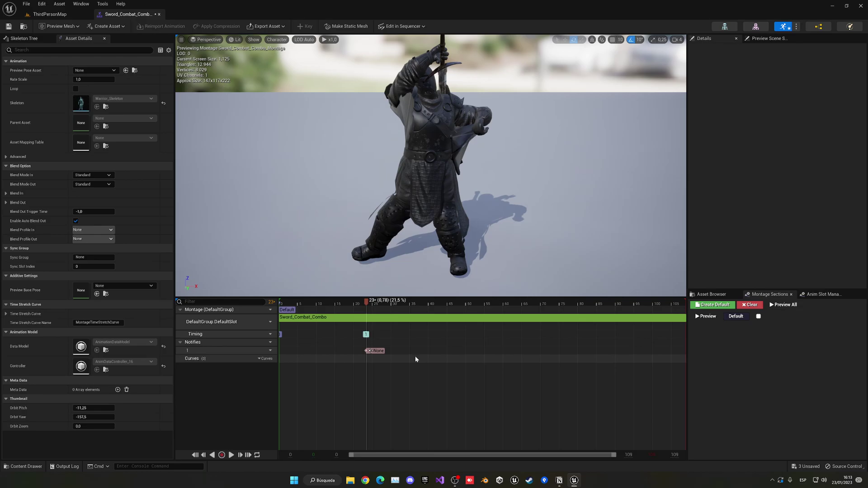
{"action": "mouse_move", "coordinate": [366, 302]}
{"action": "left_mouse_down"}
{"action": "mouse_move", "coordinate": [298, 303]}
{"action": "mouse_move", "coordinate": [364, 301]}
{"action": "left_mouse_up"}
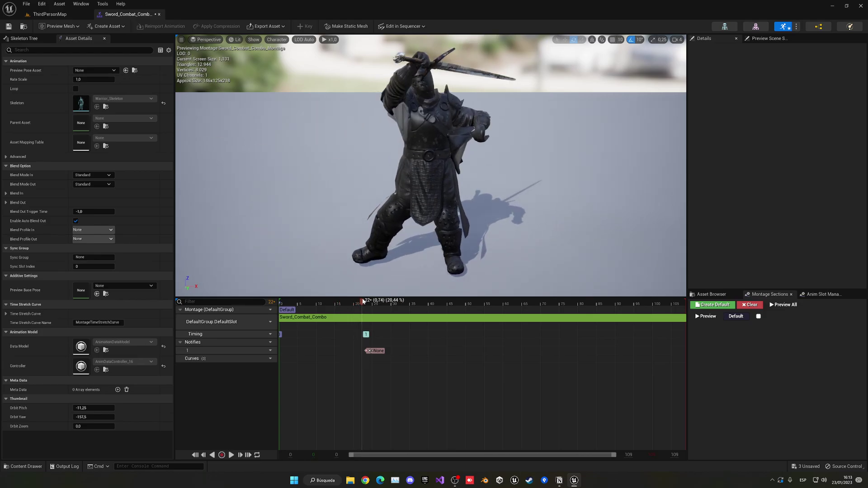
{"action": "mouse_move", "coordinate": [364, 301]}
{"action": "left_mouse_down"}
{"action": "mouse_move", "coordinate": [403, 312]}
{"action": "mouse_move", "coordinate": [468, 306]}
{"action": "mouse_move", "coordinate": [548, 324]}
{"action": "mouse_move", "coordinate": [400, 322]}
{"action": "mouse_move", "coordinate": [368, 326]}
{"action": "mouse_move", "coordinate": [367, 339]}
{"action": "mouse_move", "coordinate": [367, 311]}
{"action": "left_mouse_up"}
- Nudge the first notify slightly later and recheck the surrounding pose
{"action": "left_click", "coordinate": [376, 351]}
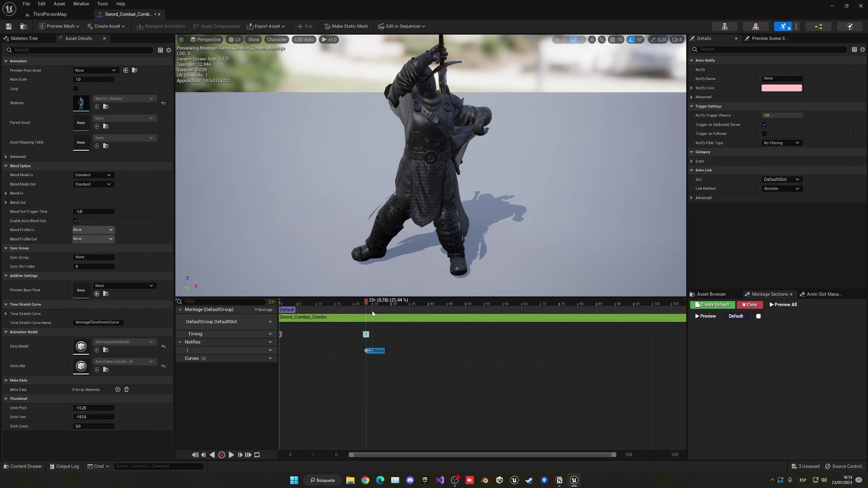
{"action": "left_click_drag", "start_coordinate": [366, 302], "coordinate": [422, 299]}
{"action": "left_click_drag", "start_coordinate": [374, 353], "coordinate": [382, 351]}
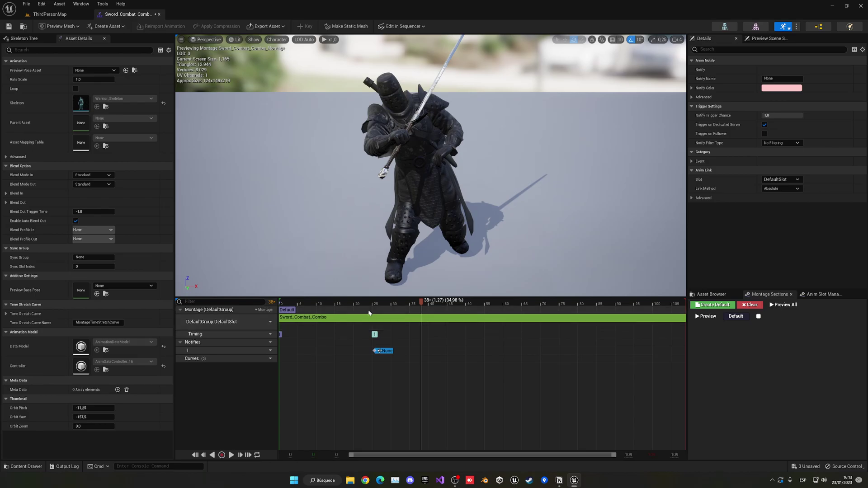
{"action": "left_click_drag", "start_coordinate": [360, 302], "coordinate": [463, 304]}
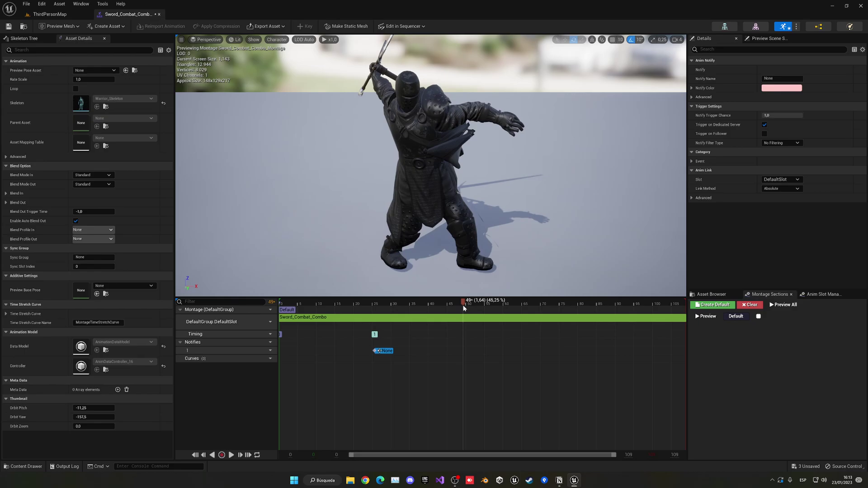
- Add two more Montage Notifies at frames 49 and 70
{"action": "right_click", "coordinate": [464, 352]}
{"action": "mouse_move", "coordinate": [515, 365]}
{"action": "left_click", "coordinate": [544, 403]}
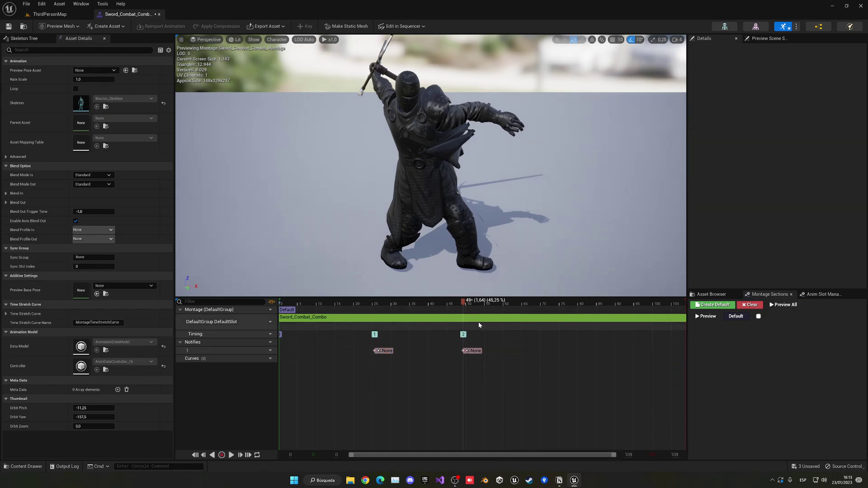
{"action": "left_click_drag", "start_coordinate": [465, 302], "coordinate": [543, 319]}
{"action": "right_click", "coordinate": [542, 354]}
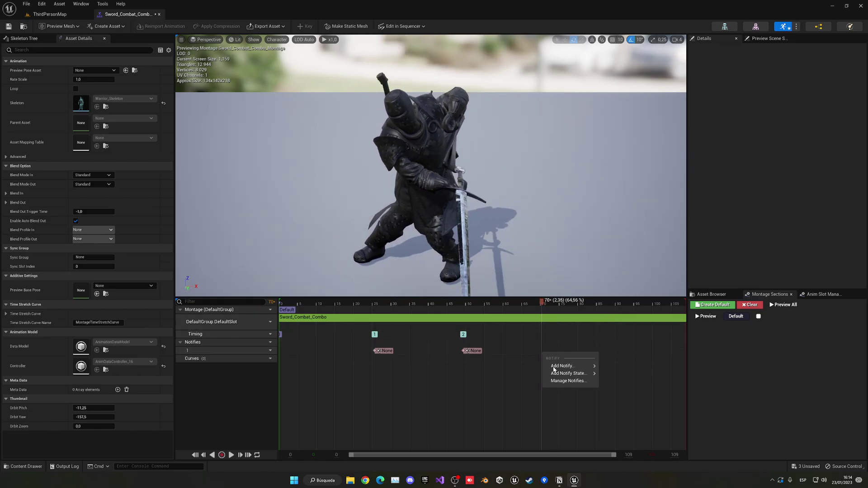
{"action": "mouse_move", "coordinate": [595, 367]}
{"action": "left_click", "coordinate": [625, 405]}
{"action": "left_click_drag", "start_coordinate": [543, 317], "coordinate": [646, 310]}
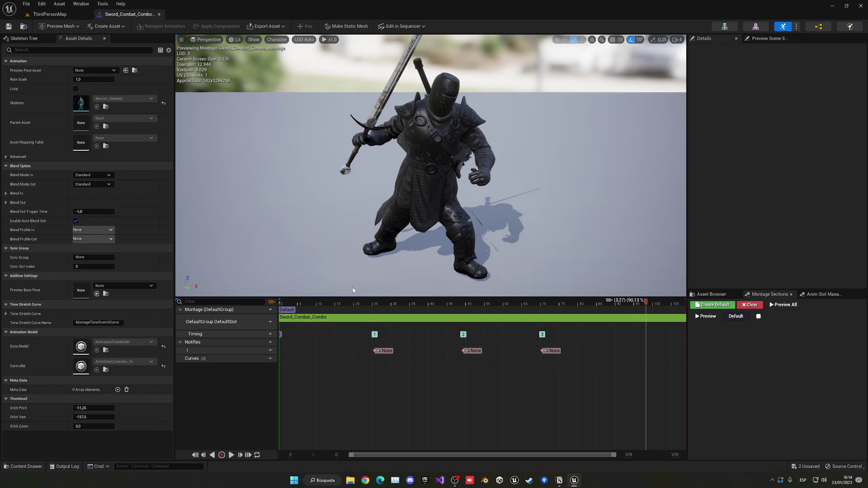
- Play the montage from near the start and scrub through to review the notifies
{"action": "left_click", "coordinate": [335, 304]}
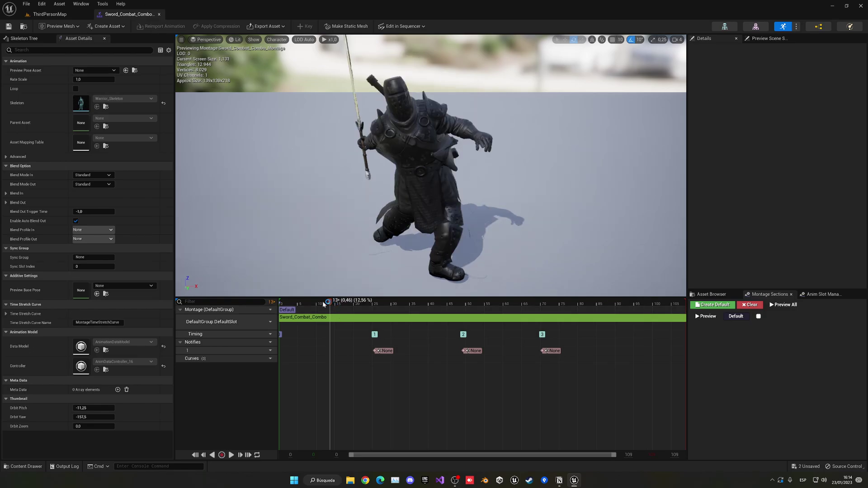
{"action": "key", "text": "space"}
{"action": "key", "text": "space"}
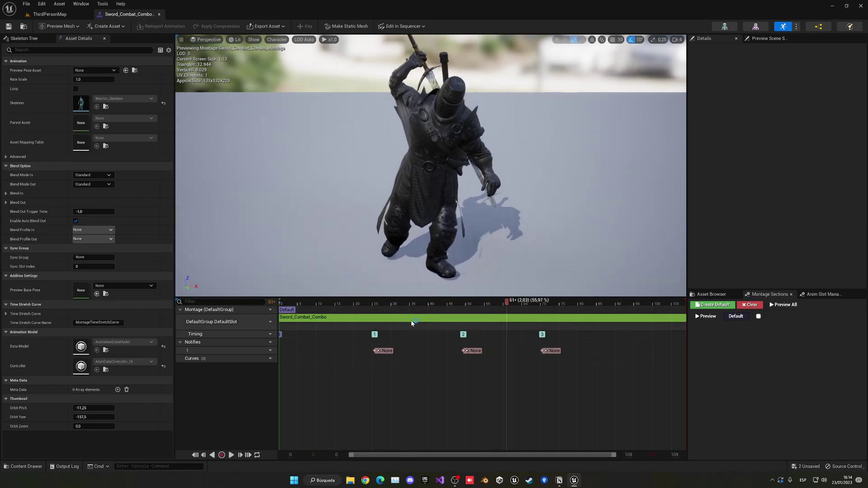
{"action": "left_click_drag", "start_coordinate": [373, 303], "coordinate": [534, 303]}
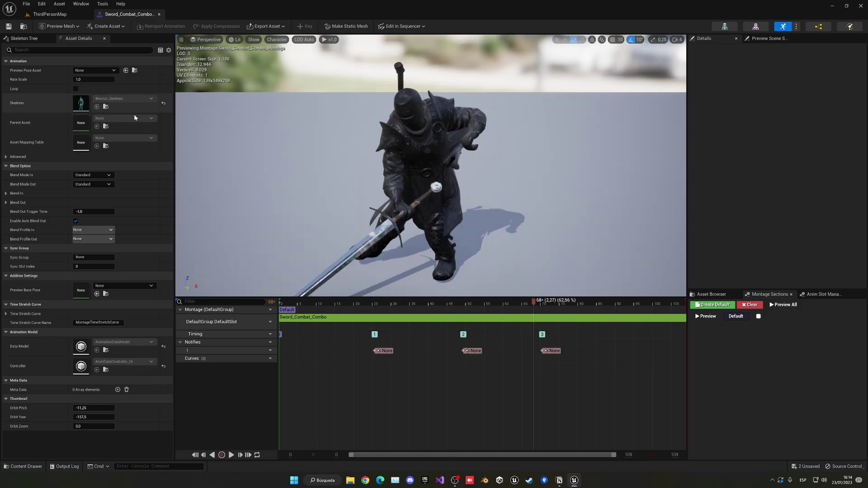
- Close the montage and open BP_ThirdPersonCharacter from Content > ThirdPerson > Blueprints
{"action": "middle_click", "coordinate": [120, 17]}
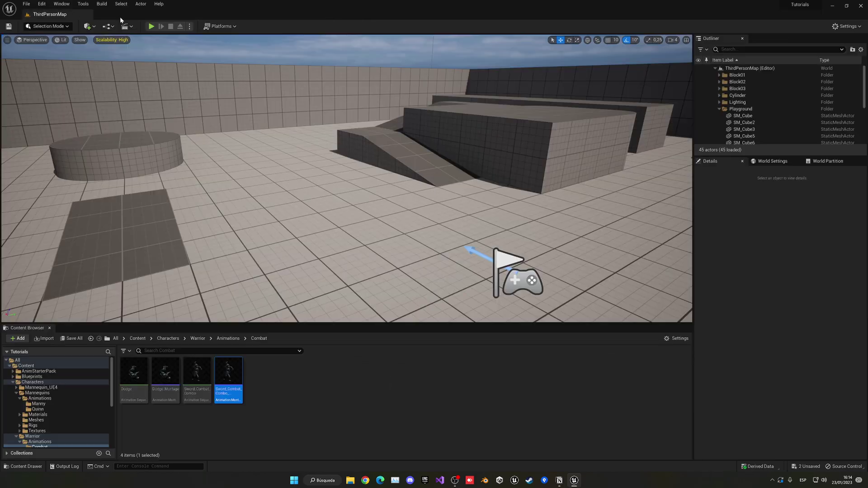
{"action": "left_click", "coordinate": [135, 339]}
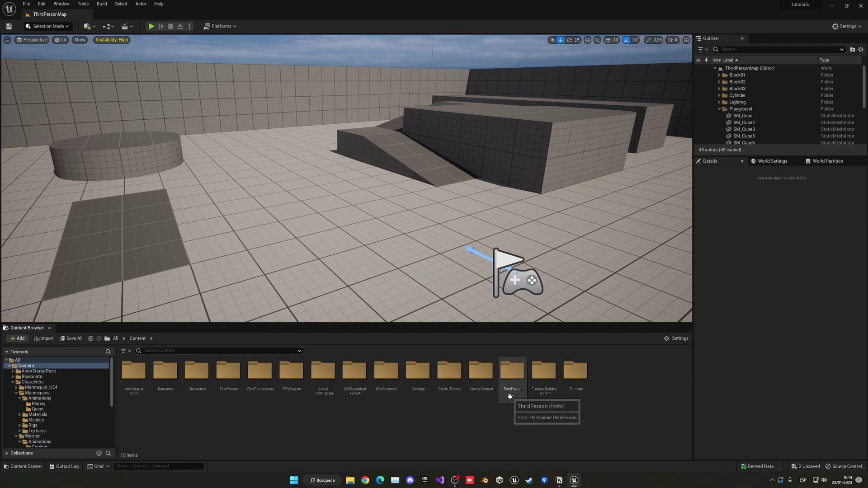
{"action": "double_click", "coordinate": [512, 375]}
{"action": "double_click", "coordinate": [134, 374]}
{"action": "left_click", "coordinate": [134, 376]}
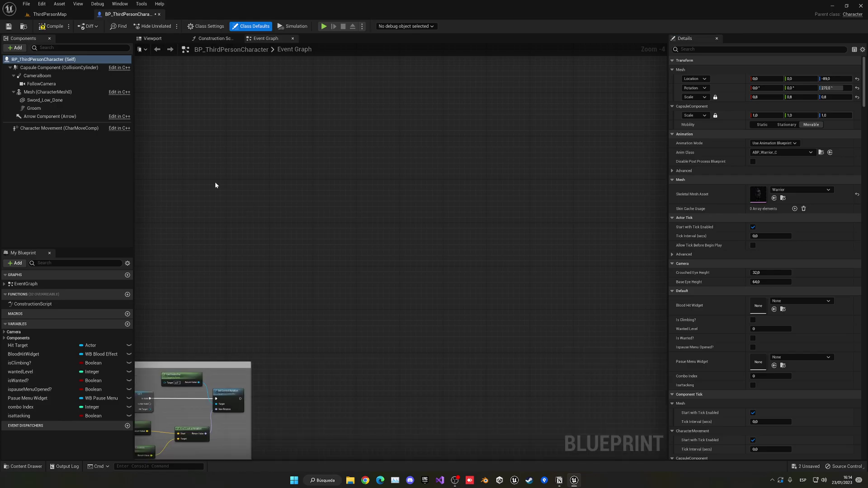
- Clear space in the Event Graph and add a Left Mouse Button input event node
{"action": "scroll", "coordinate": [230, 189], "scroll_direction": "up", "scroll_amount": 1}
{"action": "right_click_drag", "start_coordinate": [229, 189], "coordinate": [320, 199]}
{"action": "scroll", "coordinate": [320, 199], "scroll_direction": "up", "scroll_amount": 3}
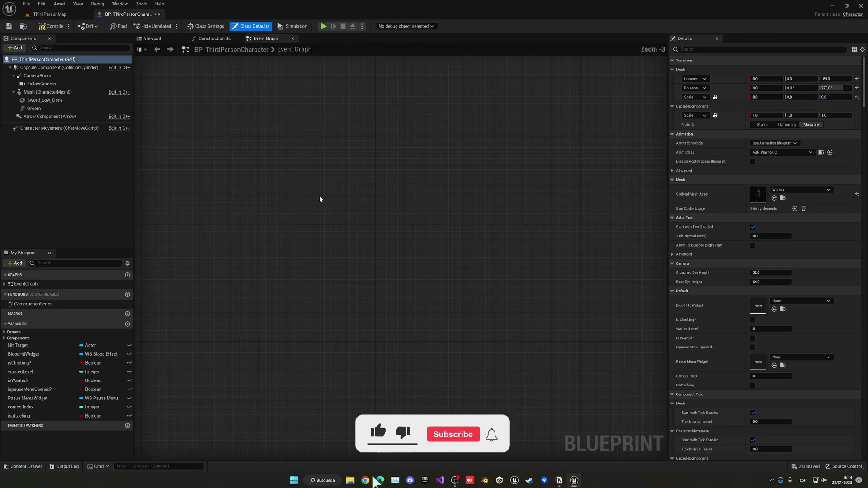
{"action": "right_click", "coordinate": [309, 219]}
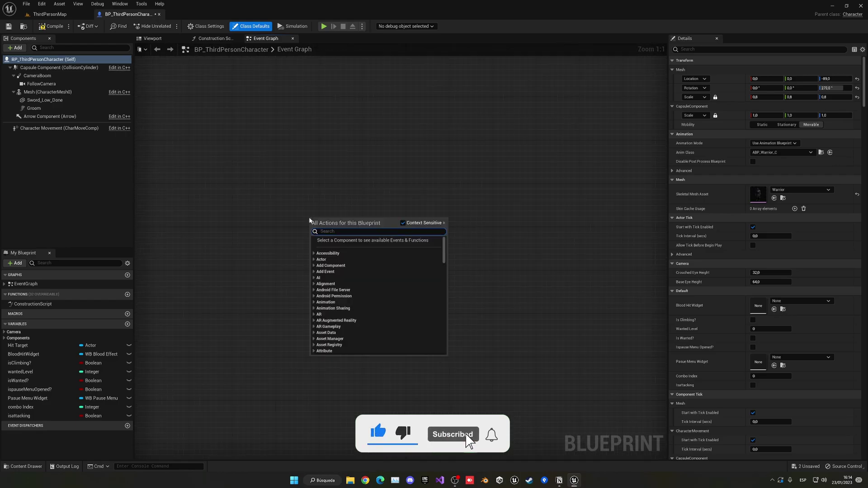
{"action": "type", "text": "left mouse"}
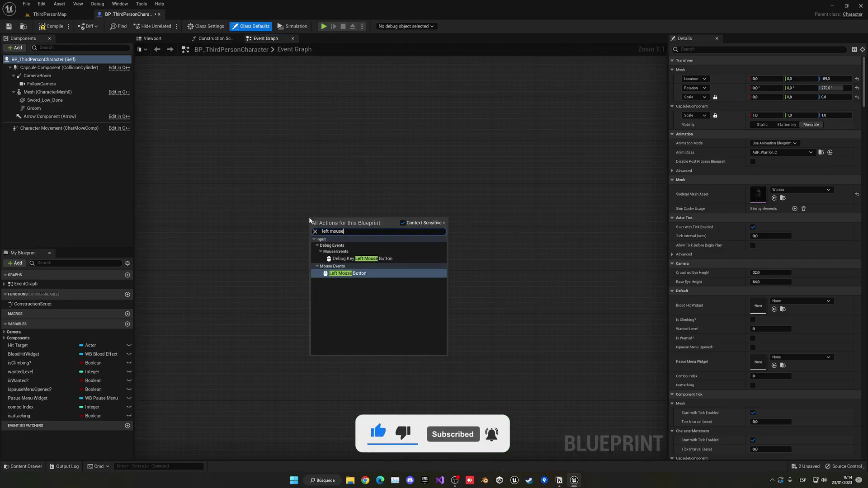
{"action": "key", "text": "Return"}
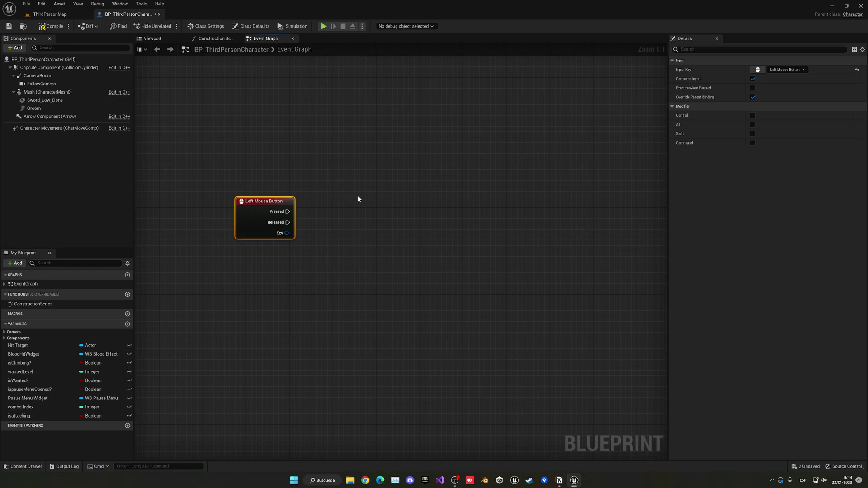
- Try a Play Anim Montage node from Pressed, check its montage list, then delete it
{"action": "right_click_drag", "start_coordinate": [357, 196], "coordinate": [332, 177]}
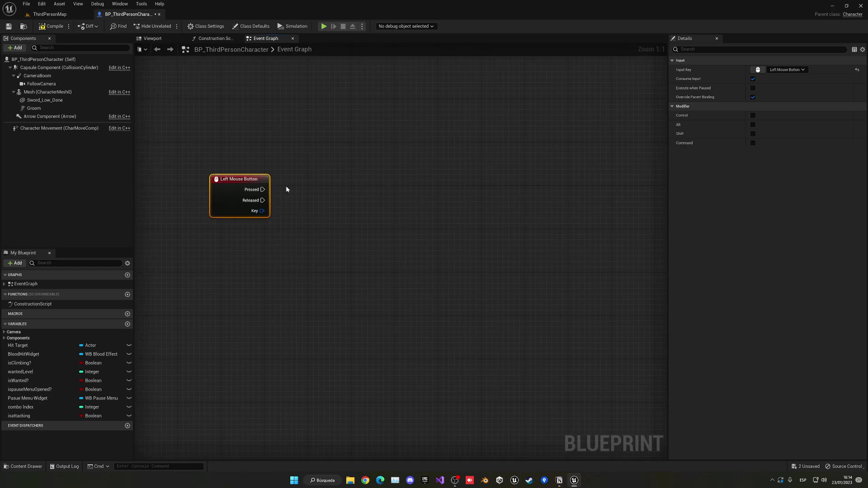
{"action": "left_click_drag", "start_coordinate": [262, 189], "coordinate": [304, 187]}
{"action": "type", "text": "play"}
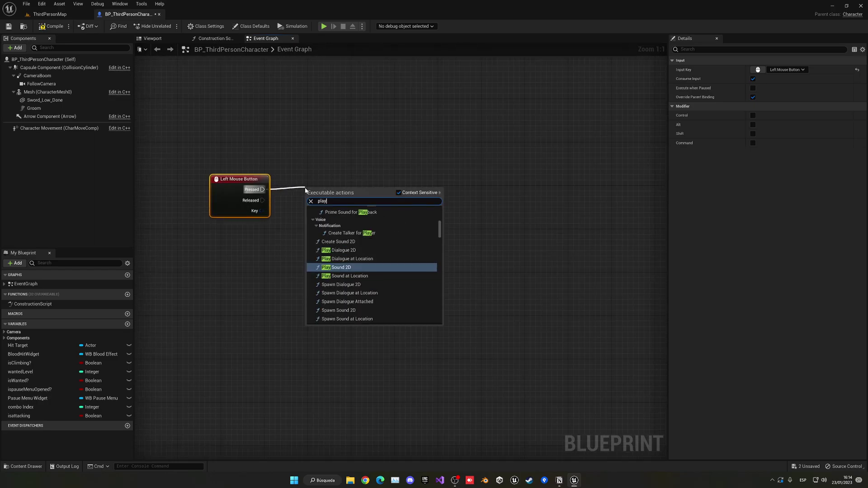
{"action": "type", "text": " anim montage"}
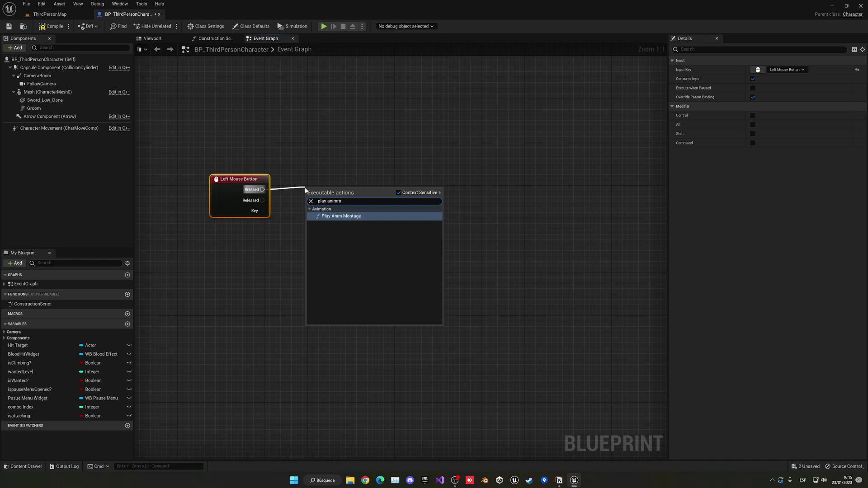
{"action": "key", "text": "Return"}
{"action": "left_click_drag", "start_coordinate": [305, 188], "coordinate": [311, 171]}
{"action": "left_click", "coordinate": [335, 219]}
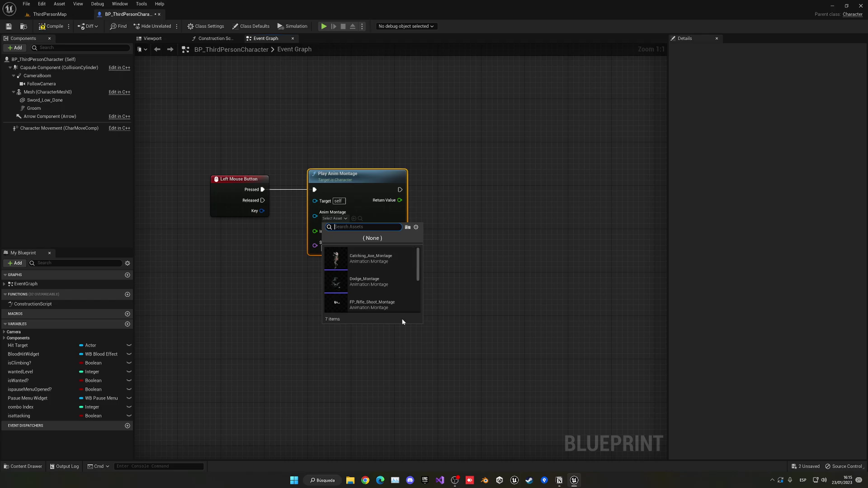
{"action": "left_click", "coordinate": [397, 219]}
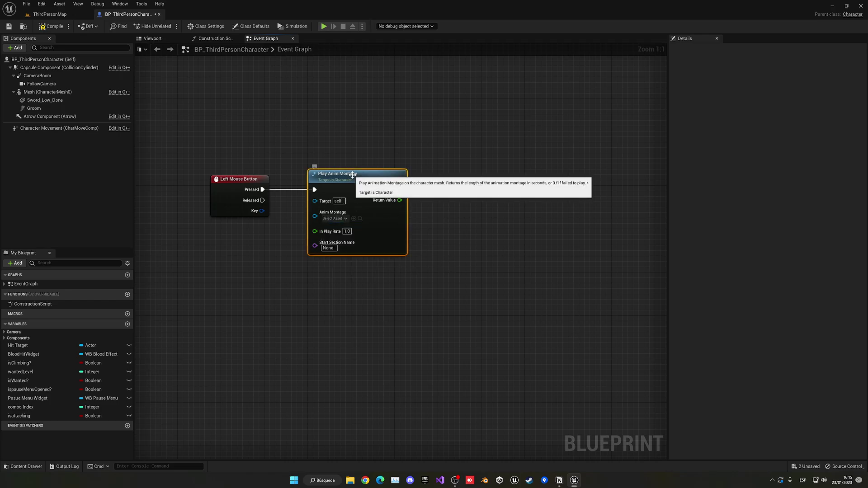
{"action": "key", "text": "Delete"}
- Add a Play Montage node wired to the Left Mouse Button's Pressed pin
{"action": "left_click_drag", "start_coordinate": [308, 187], "coordinate": [307, 188]}
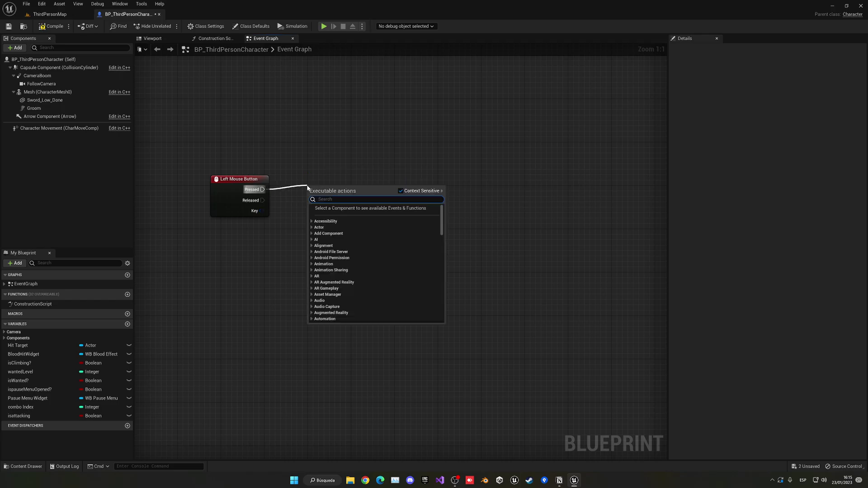
{"action": "type", "text": "play montaghe"}
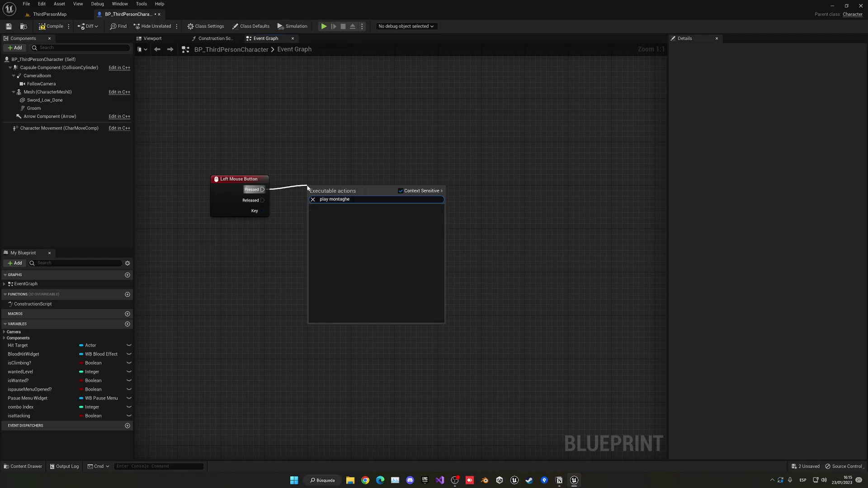
{"action": "key", "text": "BackSpace"}
{"action": "key", "text": "BackSpace"}
{"action": "type", "text": "e"}
{"action": "key", "text": "Return"}
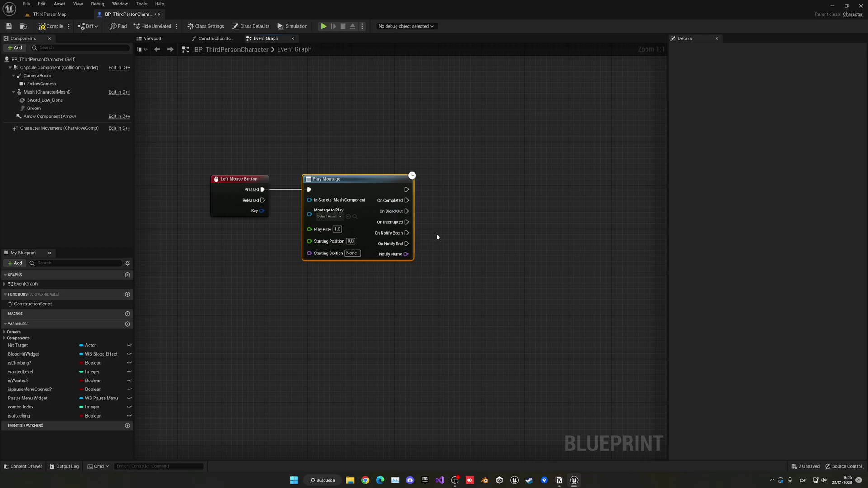
{"action": "right_click_drag", "start_coordinate": [436, 236], "coordinate": [456, 224]}
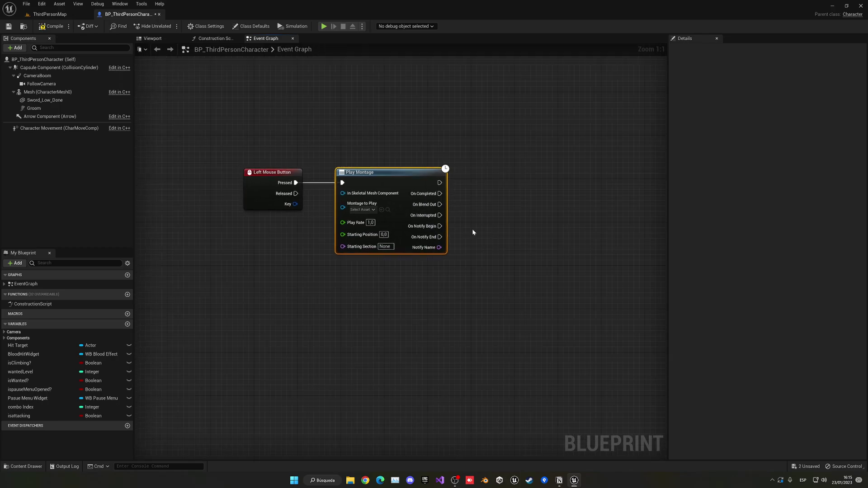
- Feed Mesh into Play Montage, choose Sword_Combat_Combo_Montage, and compile the blueprint
{"action": "left_click_drag", "start_coordinate": [47, 91], "coordinate": [266, 233]}
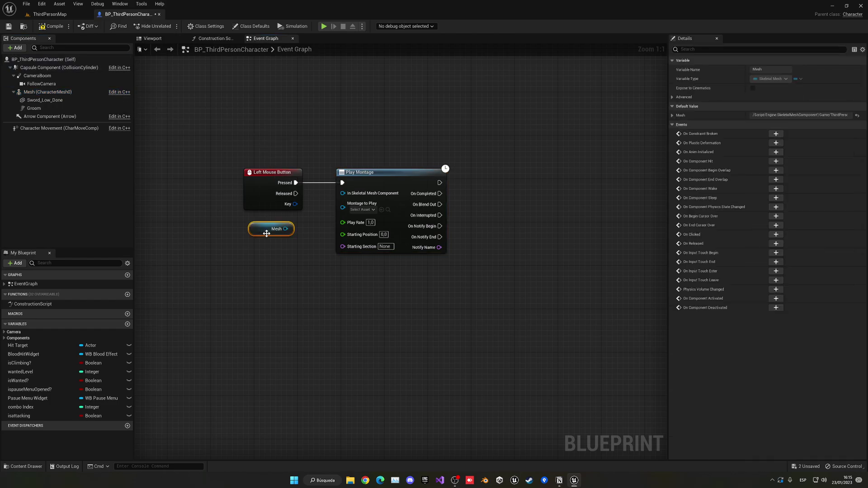
{"action": "left_click_drag", "start_coordinate": [347, 197], "coordinate": [347, 195]}
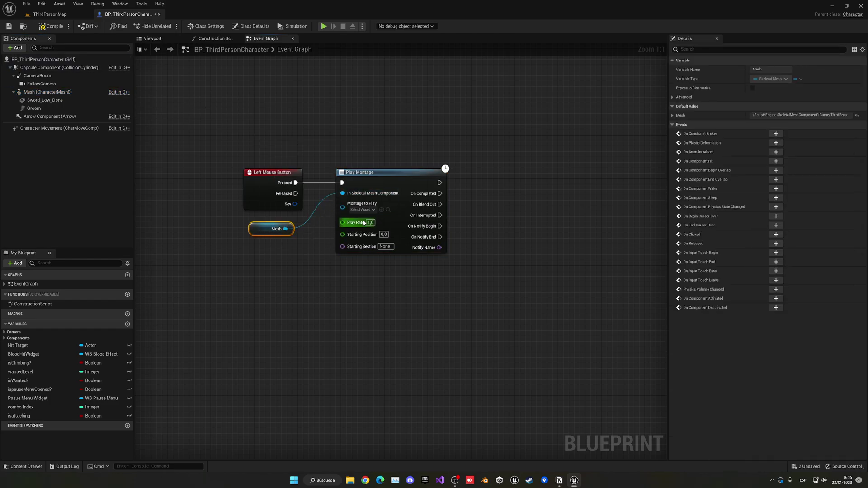
{"action": "left_click", "coordinate": [362, 210]}
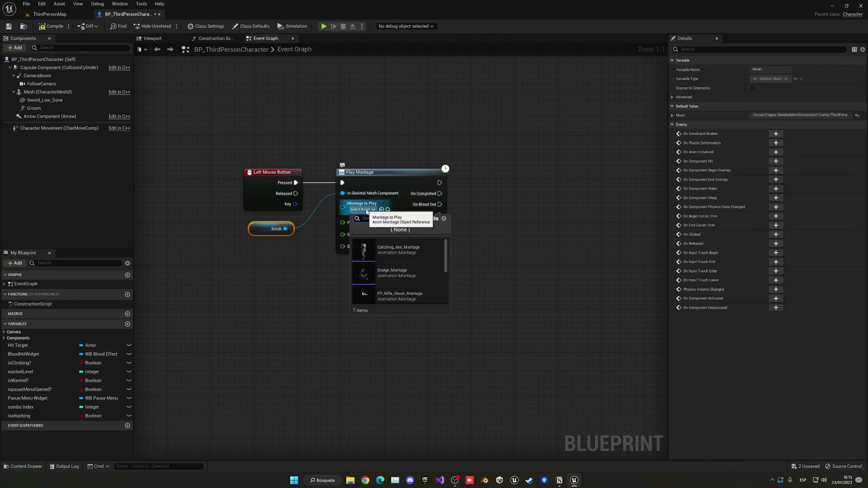
{"action": "scroll", "coordinate": [383, 256], "scroll_direction": "down", "scroll_amount": 4}
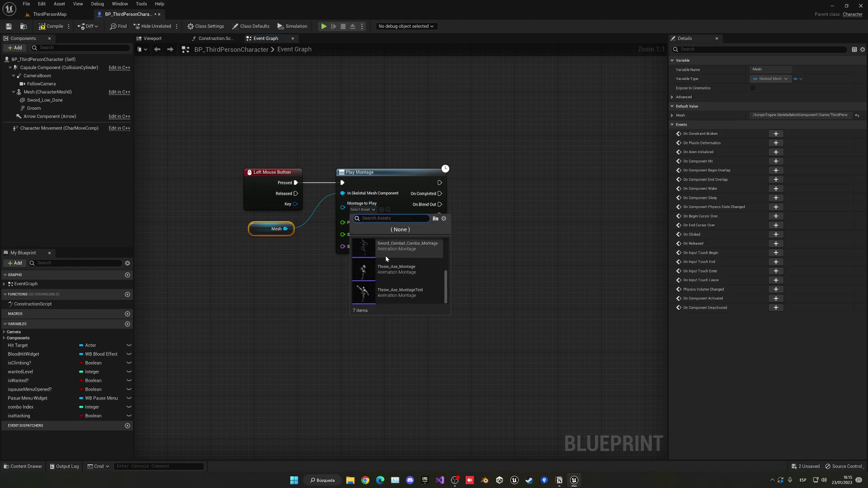
{"action": "left_click", "coordinate": [423, 253]}
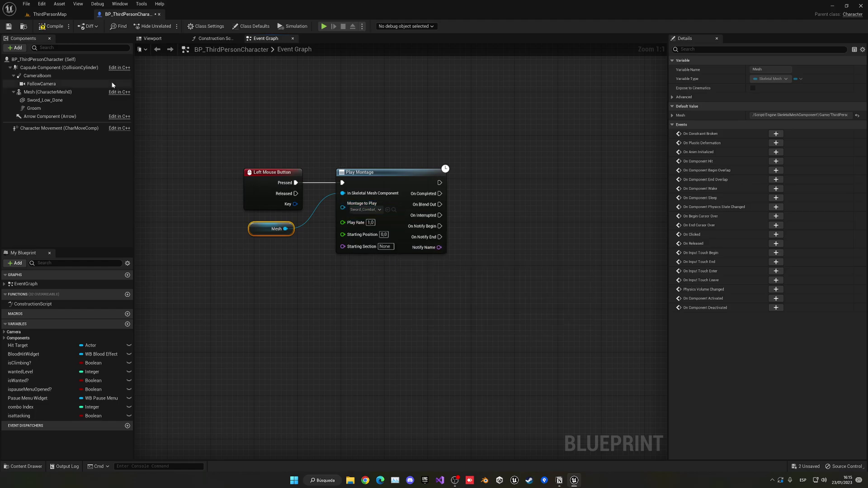
{"action": "left_click", "coordinate": [52, 27]}
- Switch to ThirdPersonMap and start a Play In Editor session
{"action": "left_click", "coordinate": [79, 13]}
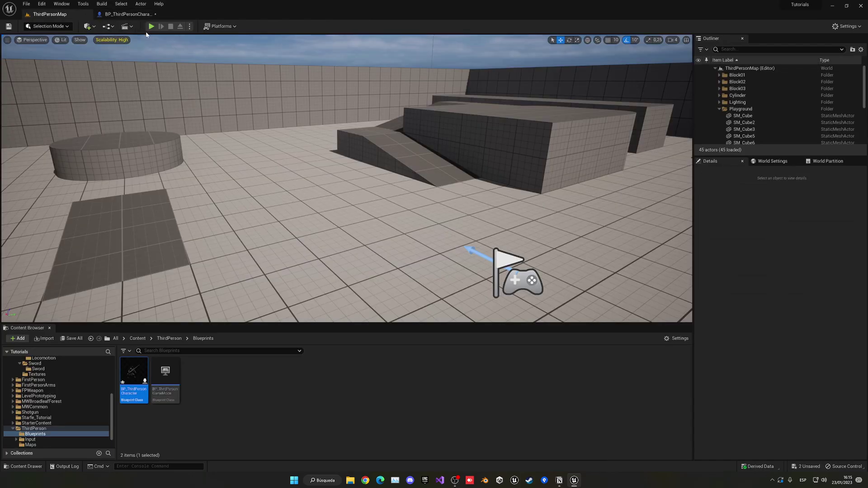
{"action": "left_click", "coordinate": [151, 27]}
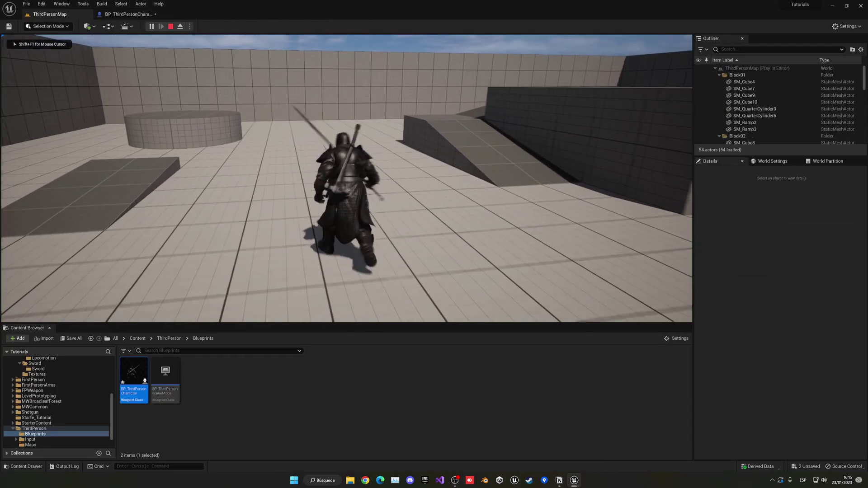